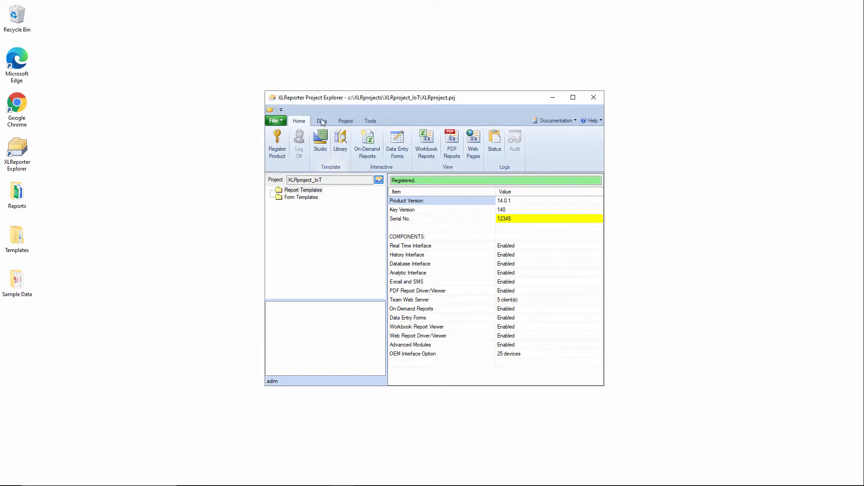
Step: Start a new template from the template library, based on the Batch Cycle template in the Applications category
{"action": "left_click", "coordinate": [340, 141]}
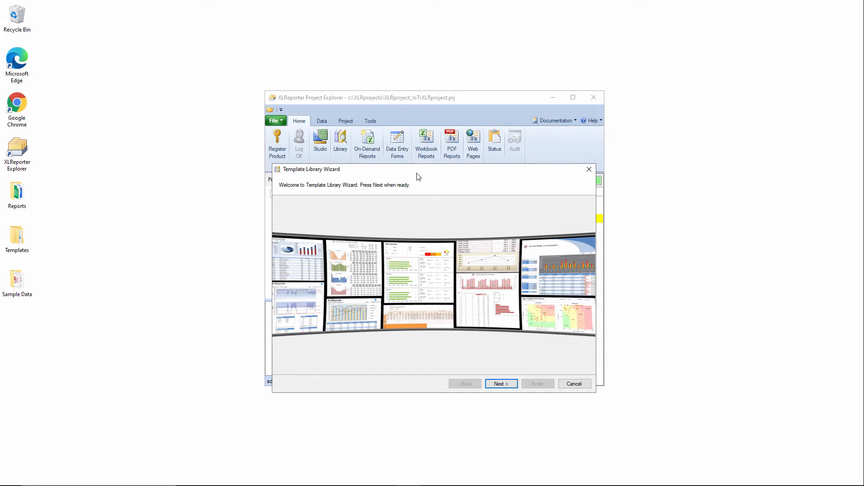
{"action": "left_click", "coordinate": [499, 347]}
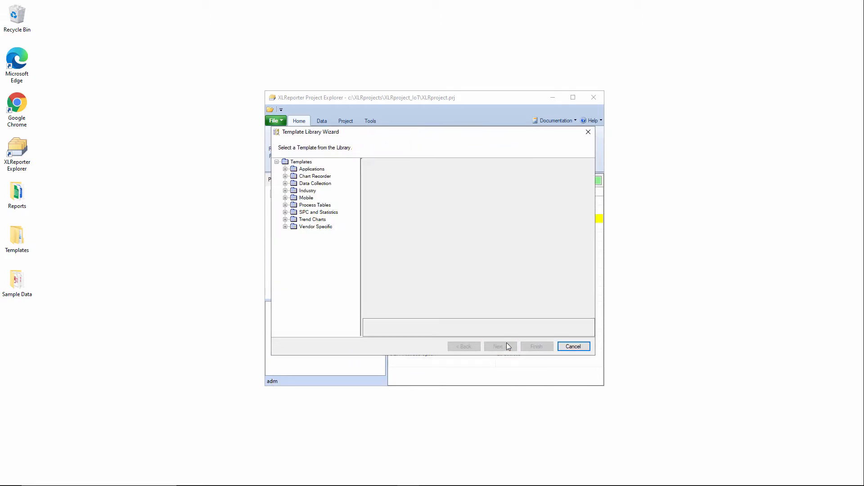
{"action": "left_click", "coordinate": [286, 169]}
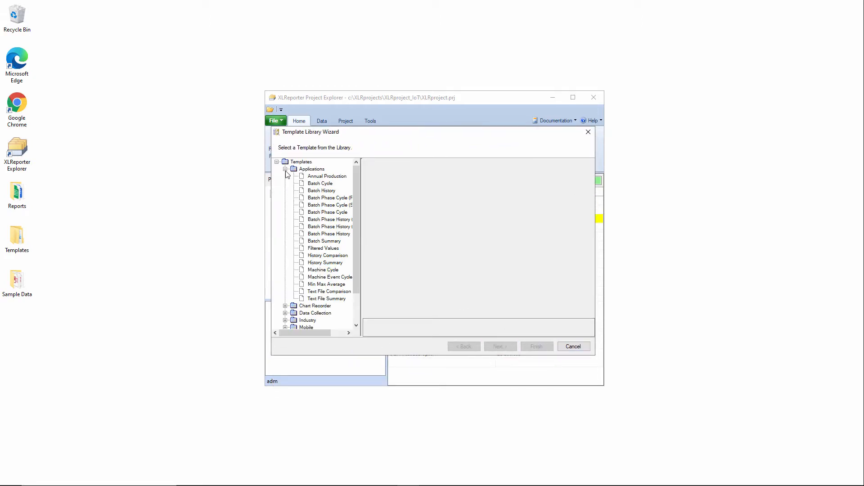
{"action": "left_click", "coordinate": [320, 183]}
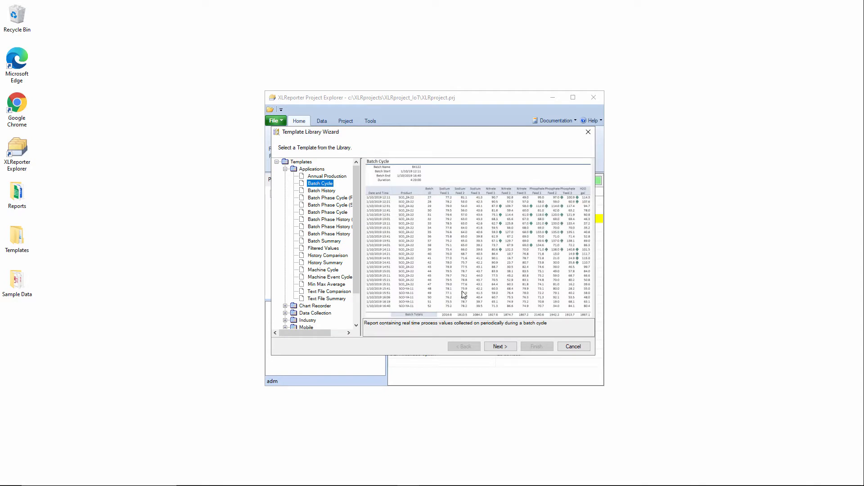
{"action": "left_click", "coordinate": [500, 347]}
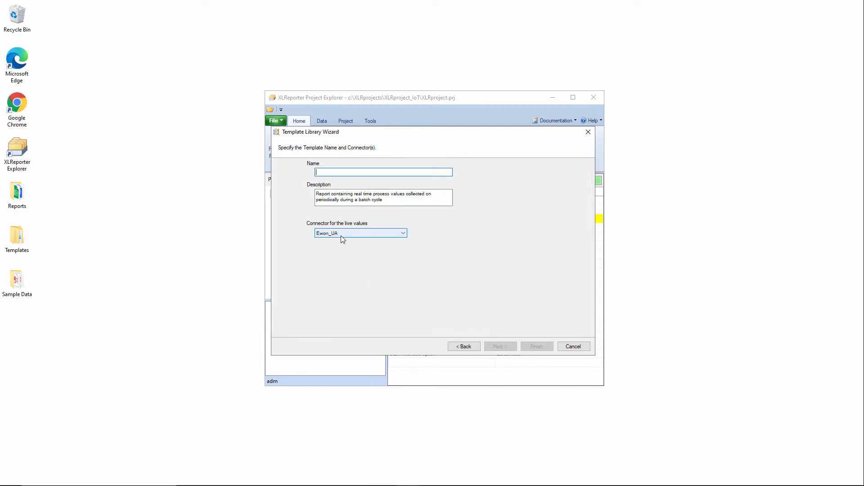
Step: Name the template CIP and set its content title to CIP Cycle
{"action": "type", "text": "Cl"}
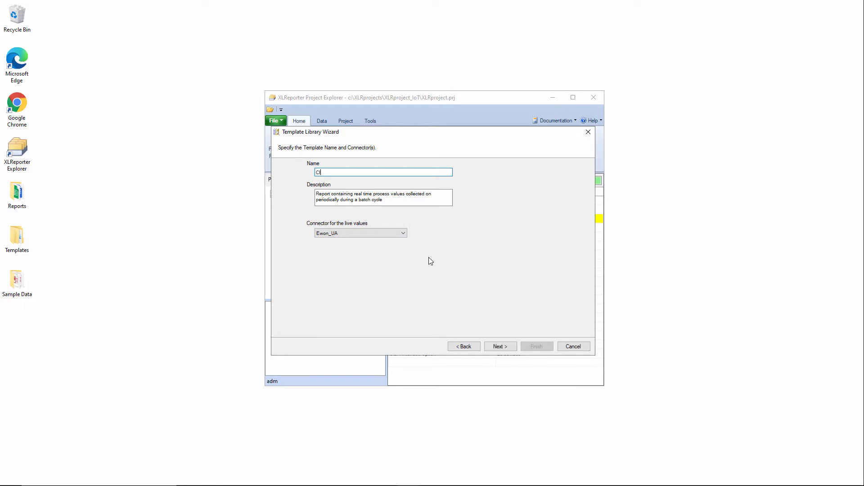
{"action": "type", "text": "P"}
{"action": "left_click", "coordinate": [500, 347]}
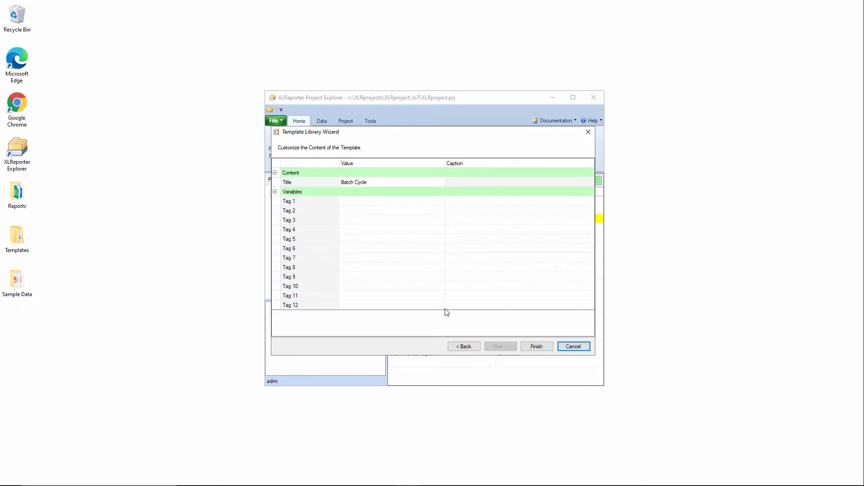
{"action": "left_click", "coordinate": [377, 182]}
{"action": "key", "text": "ctrl+a"}
{"action": "type", "text": "CIP Cycl"}
Step: Browse the online EwonTags for the Tag 1 variable and add FLOW1_METER through FLOW4_METER to the selected items
{"action": "left_click", "coordinate": [426, 202]}
{"action": "left_click", "coordinate": [441, 201]}
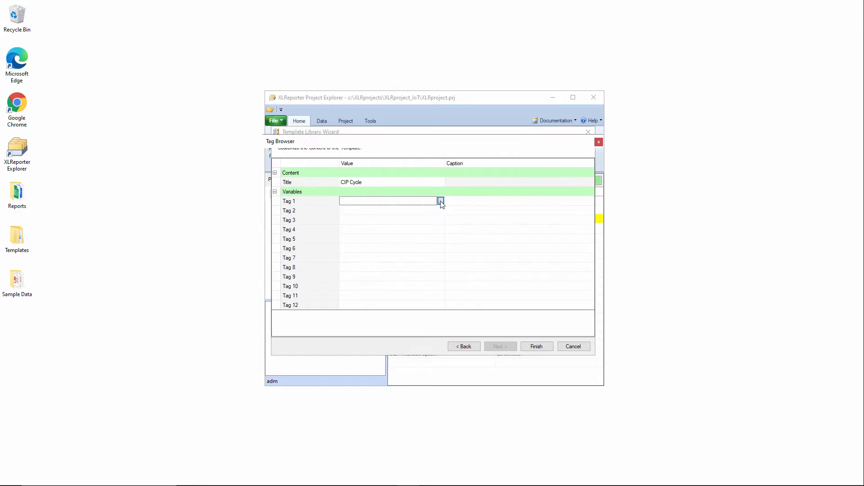
{"action": "left_click", "coordinate": [293, 175]}
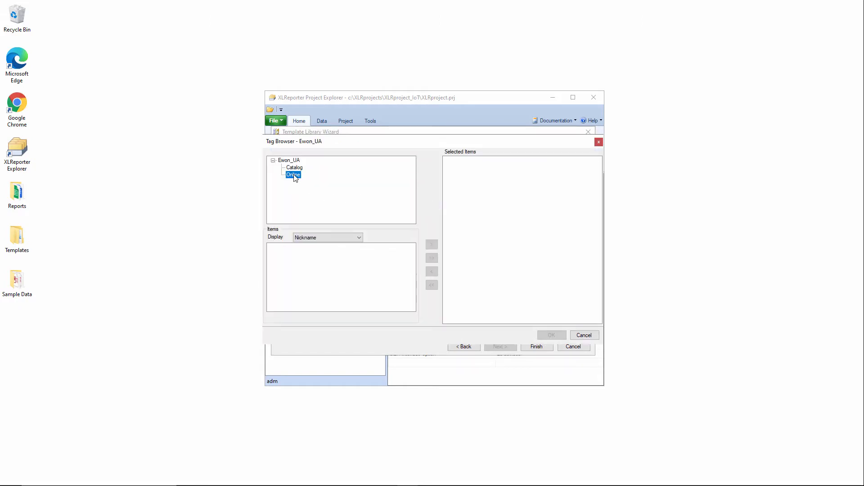
{"action": "left_click", "coordinate": [314, 197]}
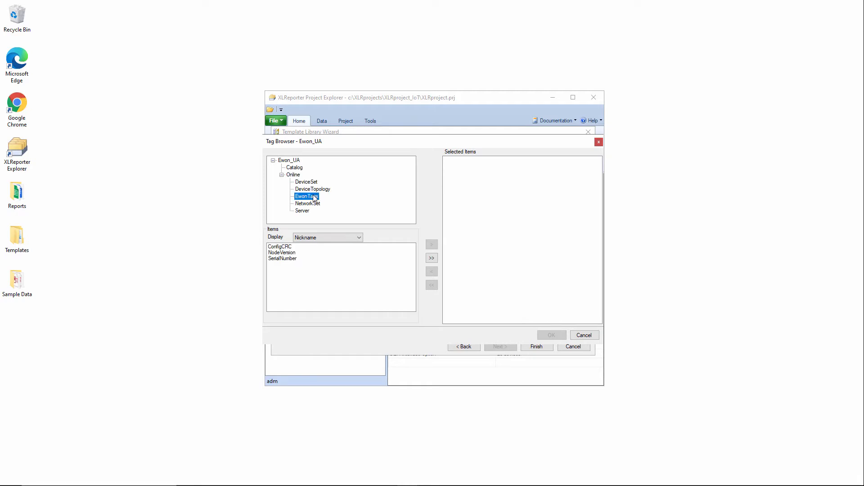
{"action": "left_click", "coordinate": [337, 278]}
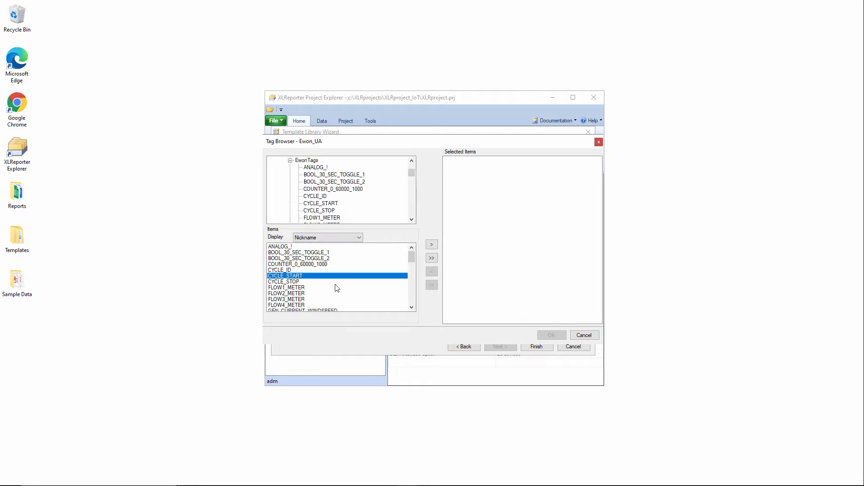
{"action": "scroll", "coordinate": [335, 284], "scroll_direction": "down", "scroll_amount": 1}
{"action": "left_click", "coordinate": [297, 272]}
{"action": "left_click", "coordinate": [303, 284], "text": "shift"}
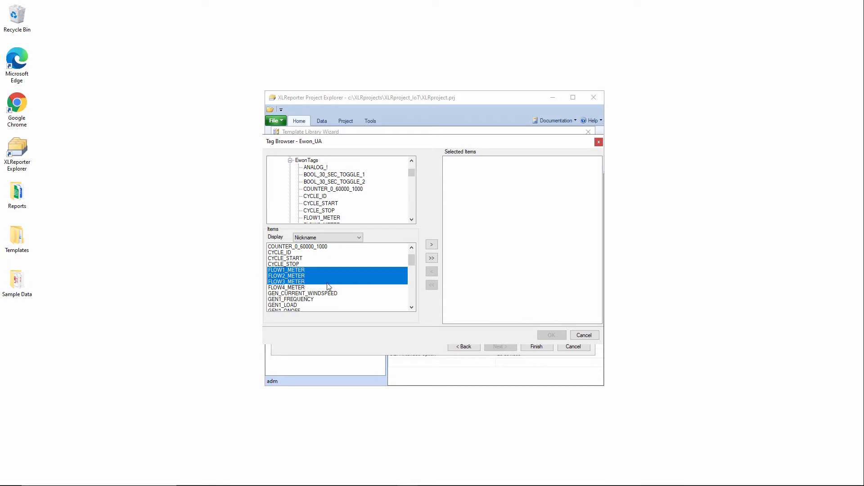
{"action": "left_click", "coordinate": [307, 288], "text": "shift"}
{"action": "left_click", "coordinate": [431, 244]}
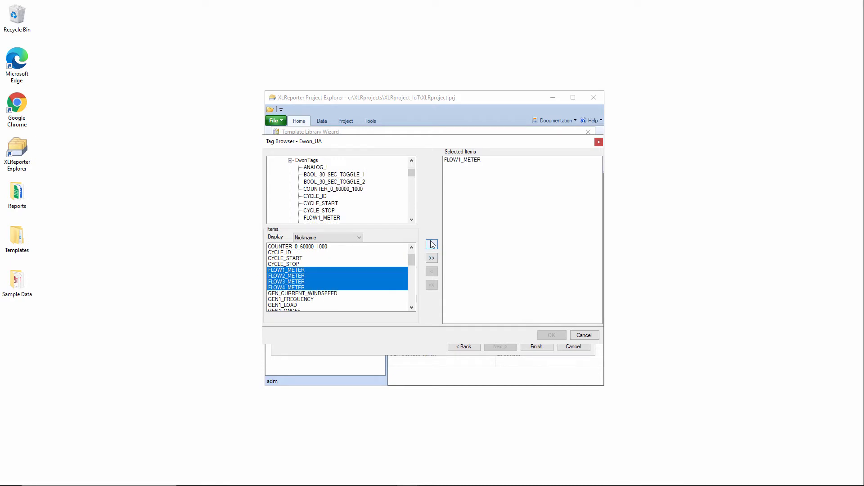
Step: Add MACH_EXTR_PELLETITIZER through MACH_MIXER_Z2_TEMP to the selected tags, apply them to the template variables and finish the template
{"action": "scroll", "coordinate": [350, 265], "scroll_direction": "down", "scroll_amount": 2}
{"action": "scroll", "coordinate": [345, 274], "scroll_direction": "down", "scroll_amount": 3}
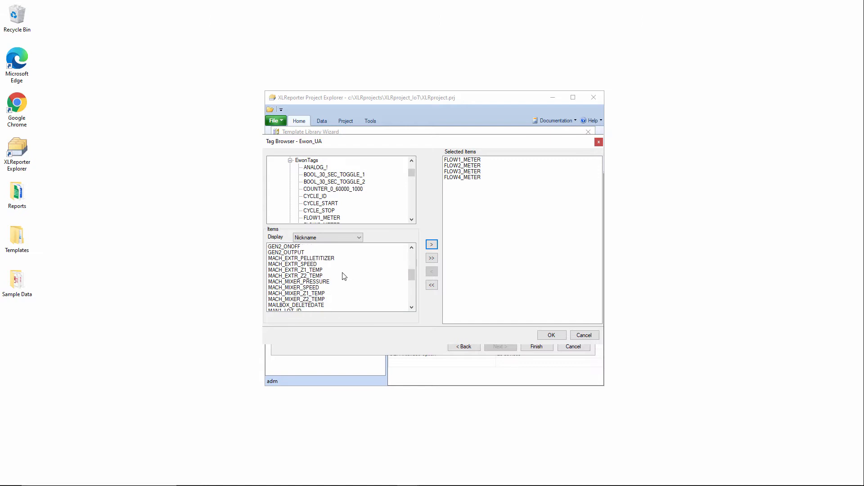
{"action": "left_click", "coordinate": [308, 259]}
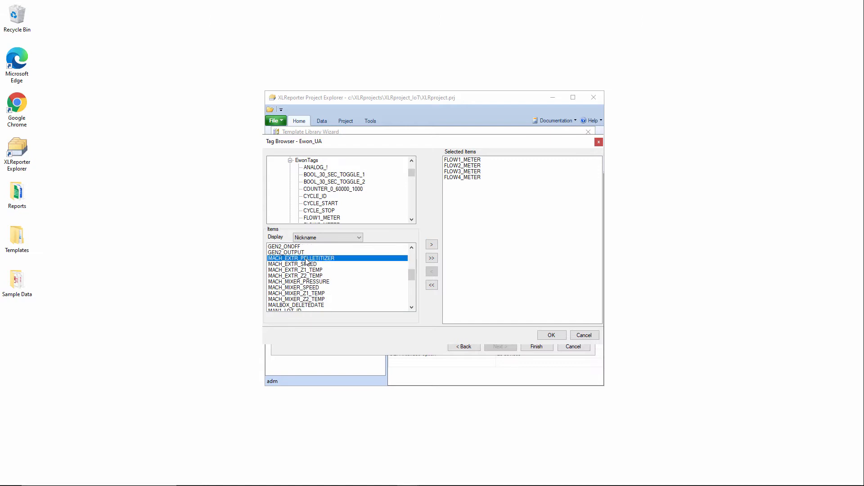
{"action": "left_click", "coordinate": [313, 300], "text": "shift"}
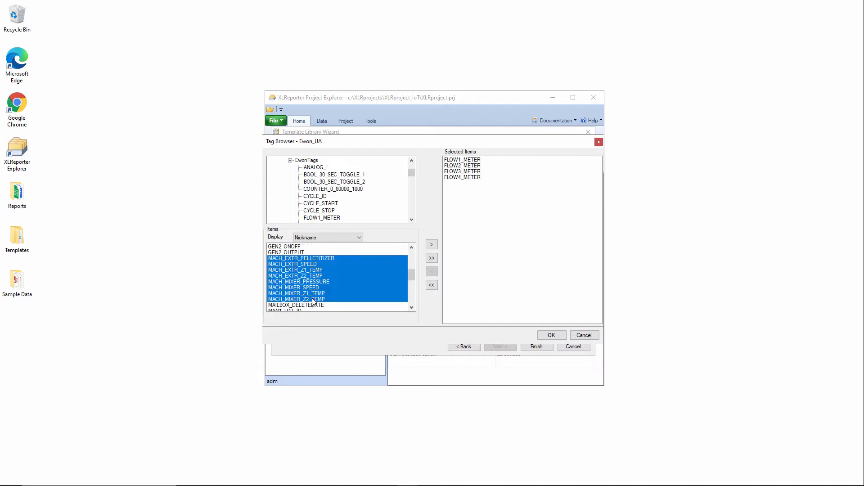
{"action": "left_click", "coordinate": [433, 245]}
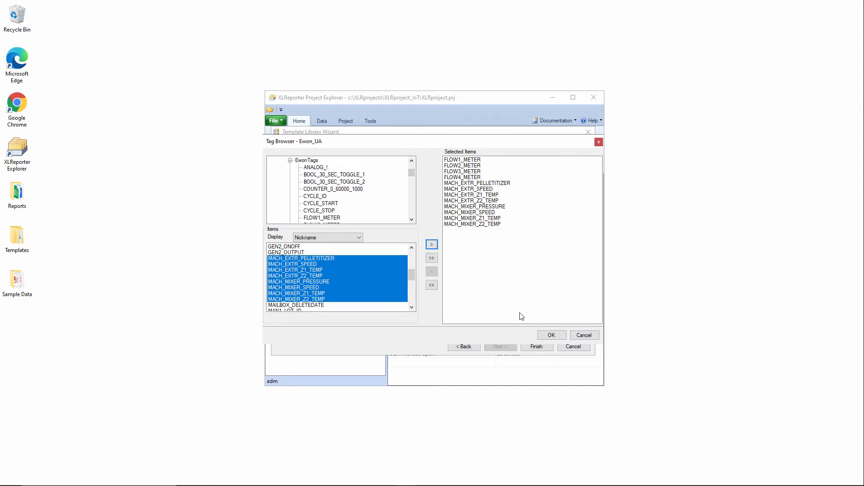
{"action": "left_click", "coordinate": [552, 336]}
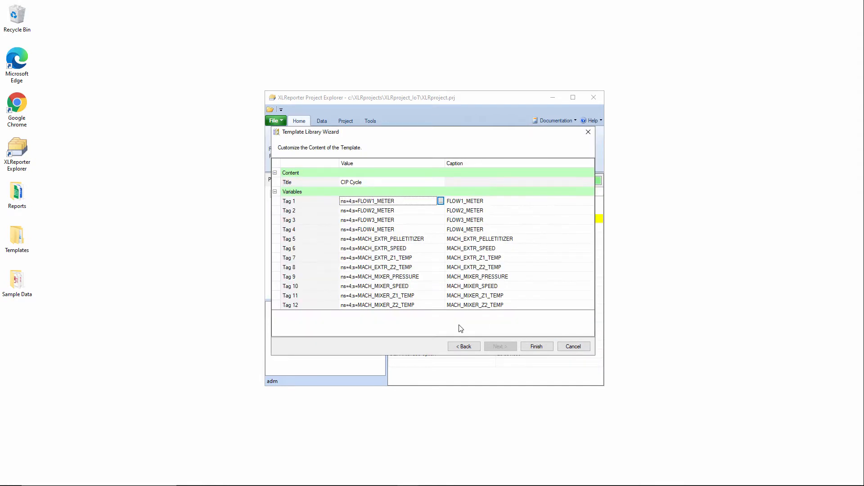
{"action": "left_click", "coordinate": [536, 346]}
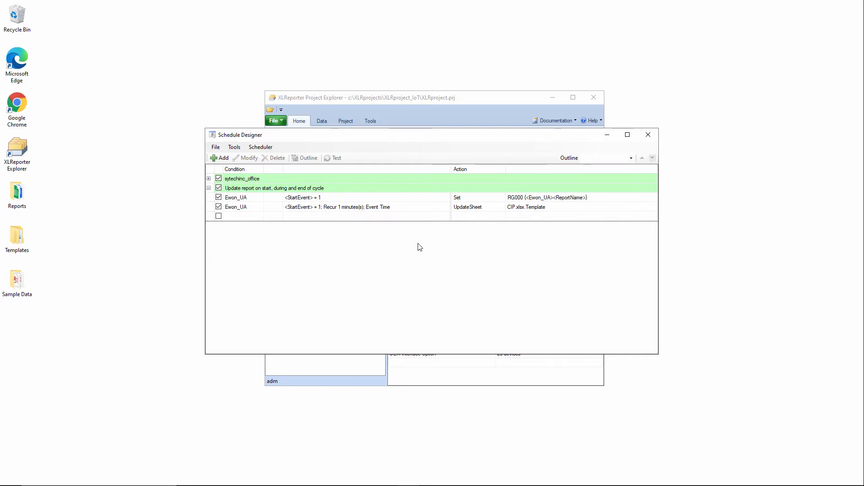
Step: Modify the schedule line that sets RG000, replacing its condition tag with TRIGGER_REPORT from the online EwonTags
{"action": "left_click", "coordinate": [557, 199]}
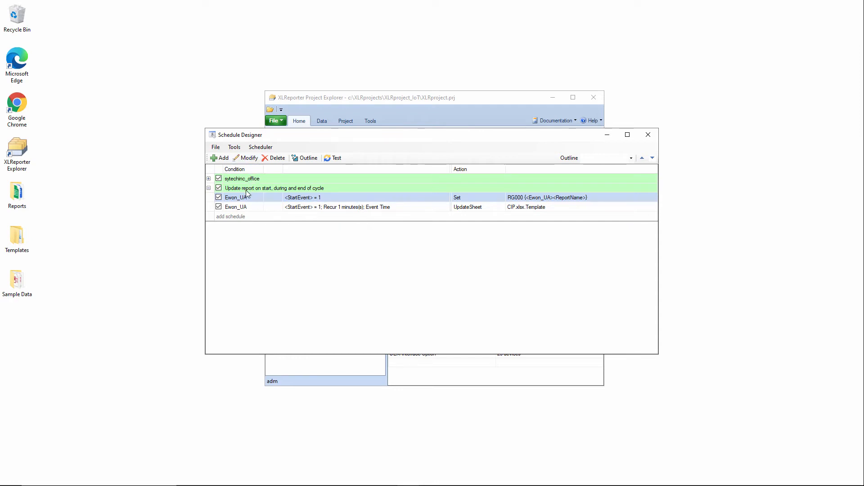
{"action": "left_click", "coordinate": [248, 158]}
{"action": "left_click_drag", "start_coordinate": [412, 150], "coordinate": [388, 158]}
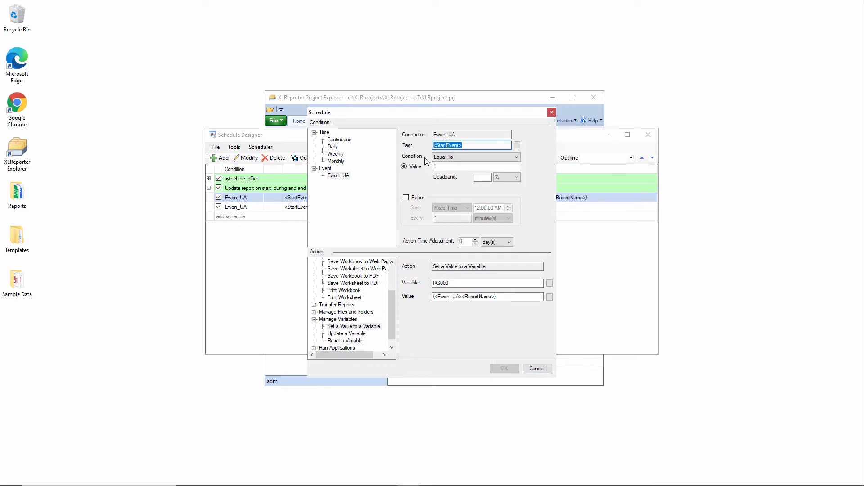
{"action": "key", "text": "Delete"}
{"action": "left_click", "coordinate": [517, 146]}
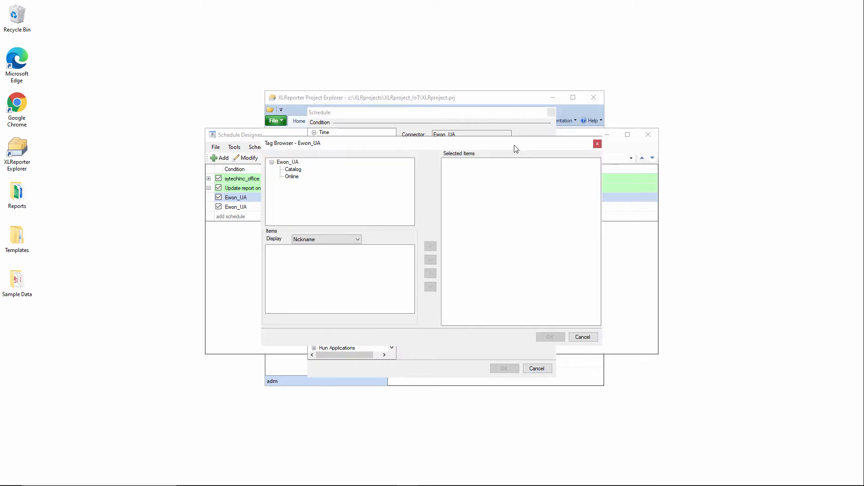
{"action": "left_click", "coordinate": [293, 177]}
{"action": "left_click", "coordinate": [306, 198]}
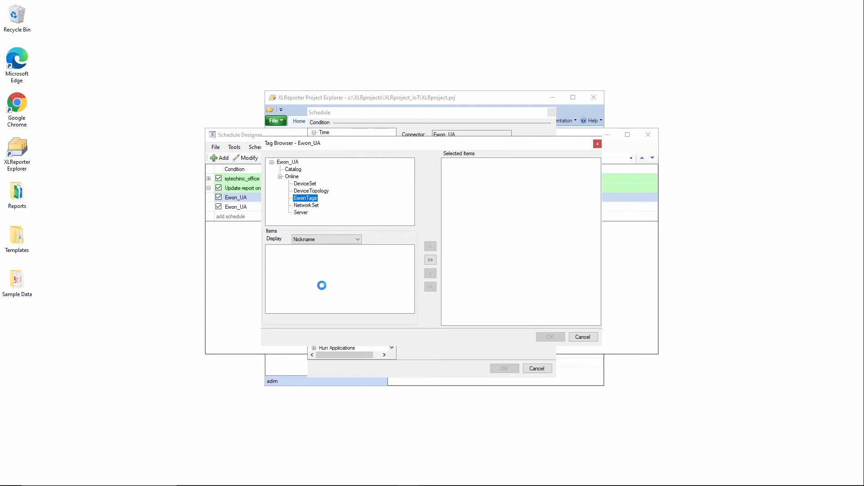
{"action": "left_click", "coordinate": [337, 285]}
{"action": "scroll", "coordinate": [337, 288], "scroll_direction": "down", "scroll_amount": 4}
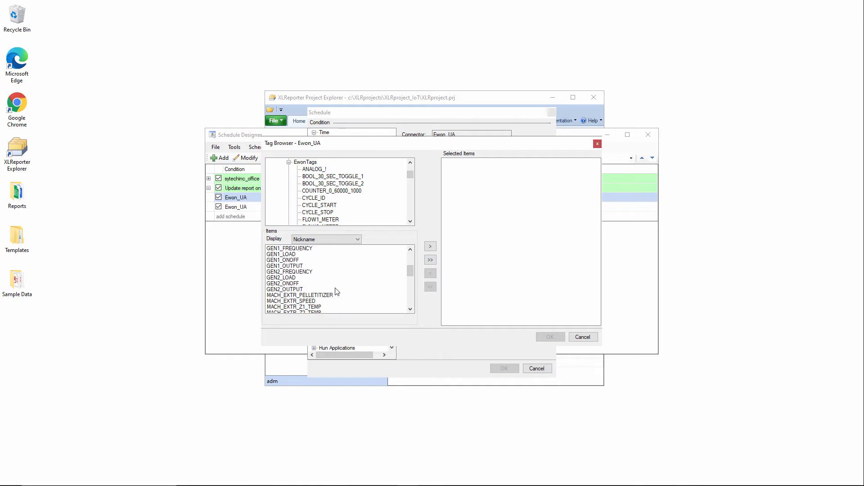
{"action": "scroll", "coordinate": [335, 293], "scroll_direction": "down", "scroll_amount": 10}
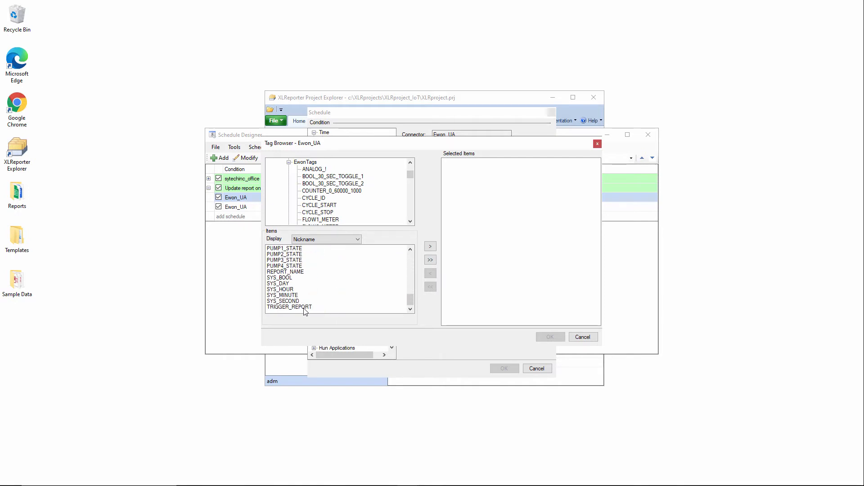
{"action": "double_click", "coordinate": [303, 308]}
{"action": "left_click", "coordinate": [550, 336]}
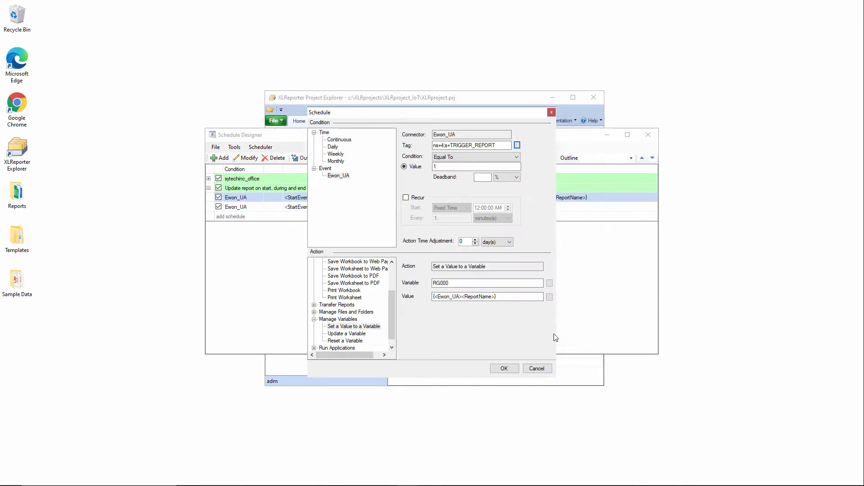
Step: Begin adding a connector item for the value assigned to RG000, using the Ewon_UA connector
{"action": "left_click", "coordinate": [502, 298]}
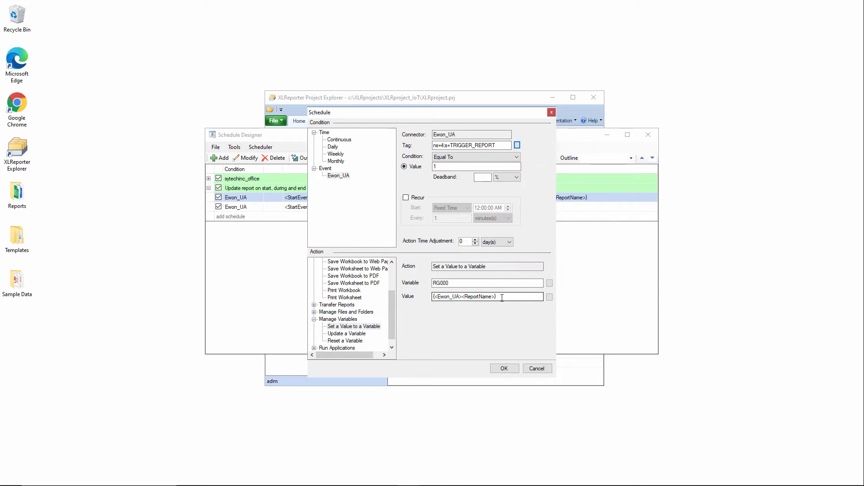
{"action": "left_click", "coordinate": [549, 297]}
{"action": "left_click", "coordinate": [373, 159]}
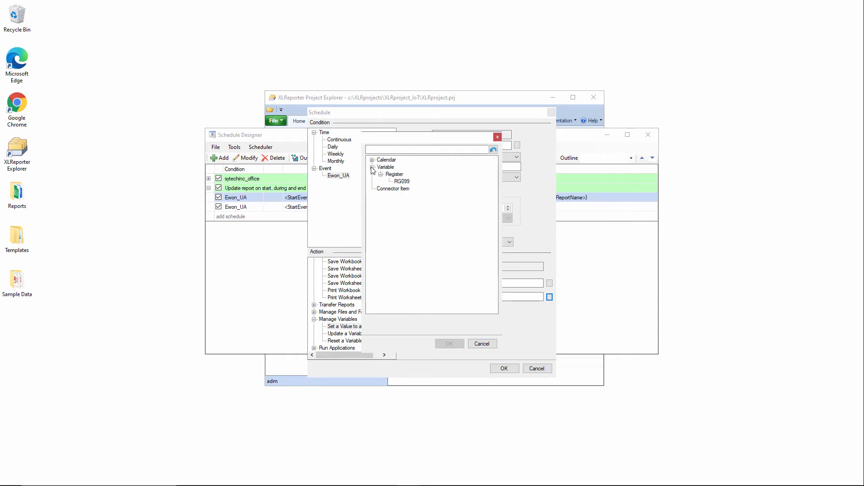
{"action": "double_click", "coordinate": [391, 189]}
{"action": "left_click", "coordinate": [444, 229]}
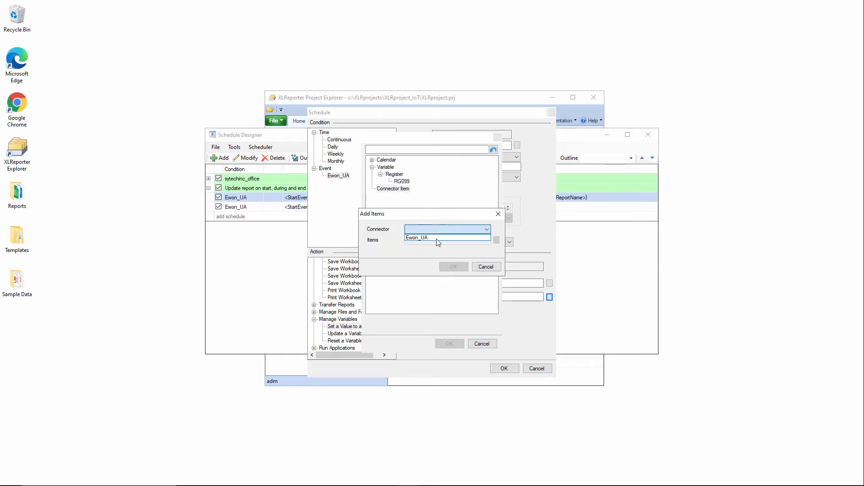
{"action": "left_click", "coordinate": [432, 237]}
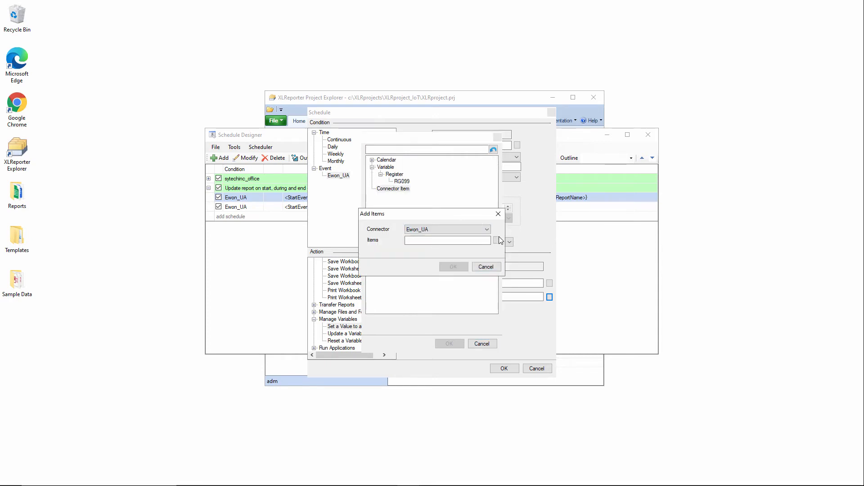
Step: Choose REPORT_NAME from the online EwonTags as the connector item
{"action": "left_click", "coordinate": [496, 240]}
{"action": "left_click", "coordinate": [292, 176]}
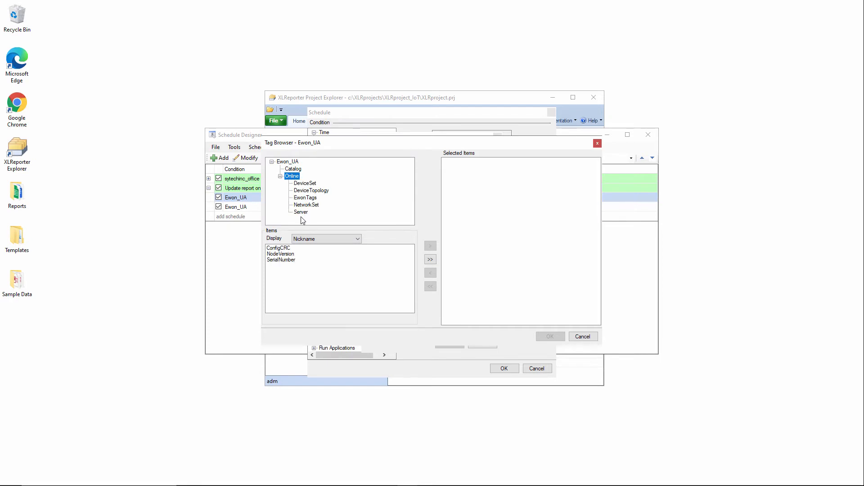
{"action": "left_click", "coordinate": [305, 197]}
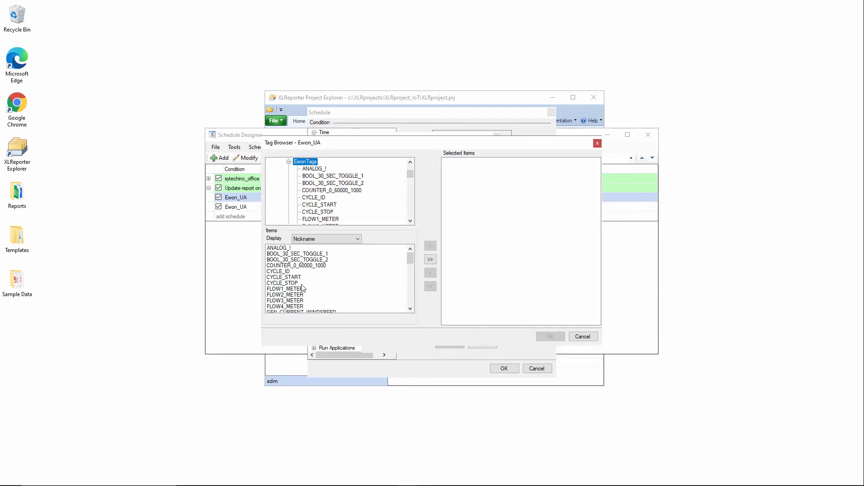
{"action": "scroll", "coordinate": [306, 293], "scroll_direction": "down", "scroll_amount": 12}
{"action": "scroll", "coordinate": [306, 294], "scroll_direction": "down", "scroll_amount": 4}
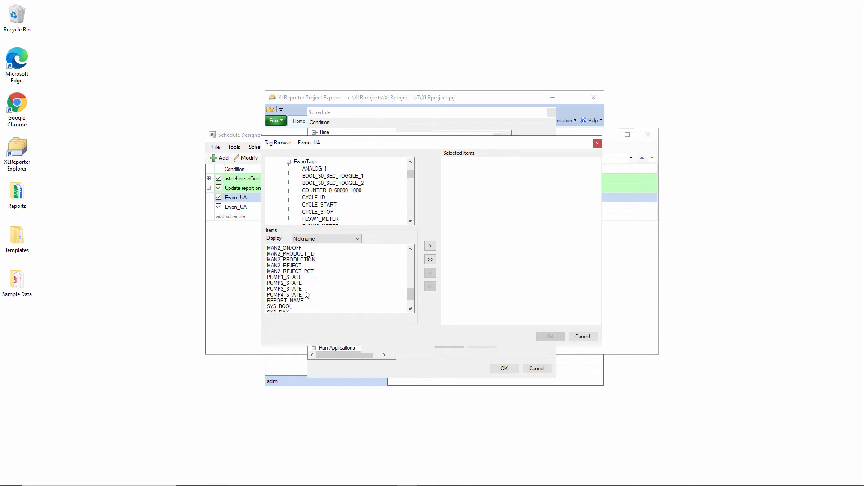
{"action": "double_click", "coordinate": [295, 271]}
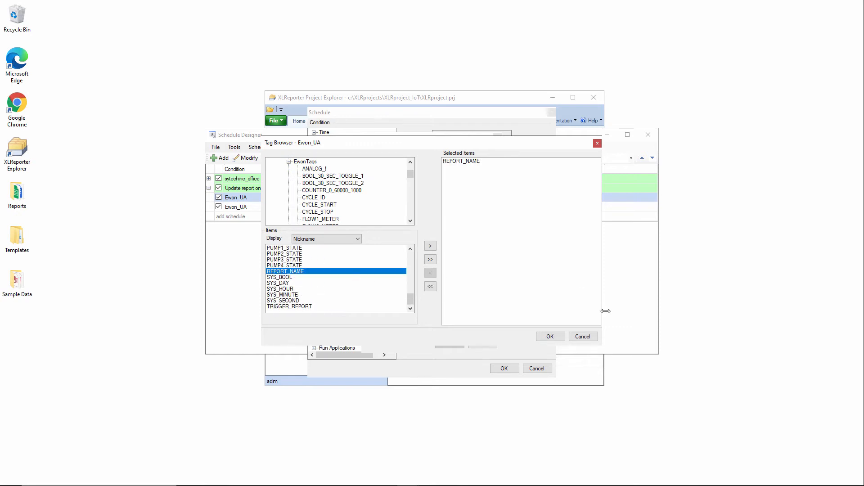
{"action": "left_click", "coordinate": [561, 335]}
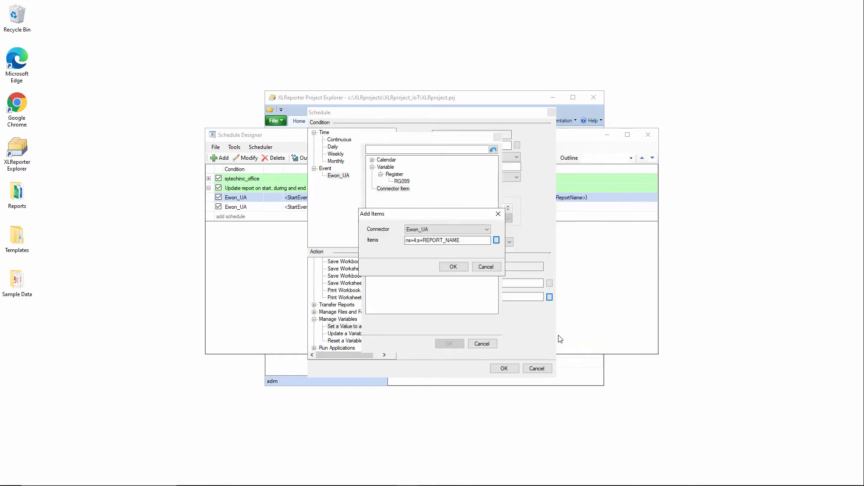
Step: Accept the REPORT_NAME connector item as the value for RG000 and confirm the modified schedule line
{"action": "left_click", "coordinate": [452, 265]}
{"action": "left_click", "coordinate": [449, 344]}
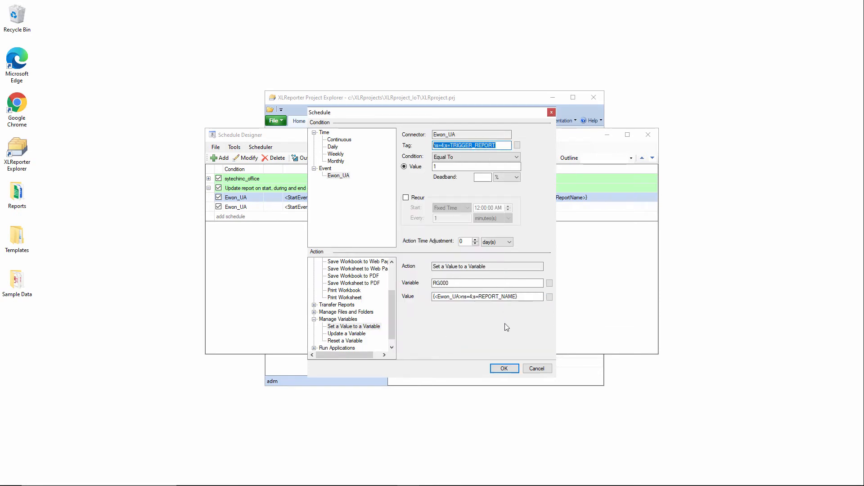
{"action": "left_click", "coordinate": [504, 368]}
Step: Modify the CIP.xlsx.Template update line to recur every 10 seconds, with ns=4;s=TRIGGER_REPORT as its condition tag
{"action": "double_click", "coordinate": [346, 210]}
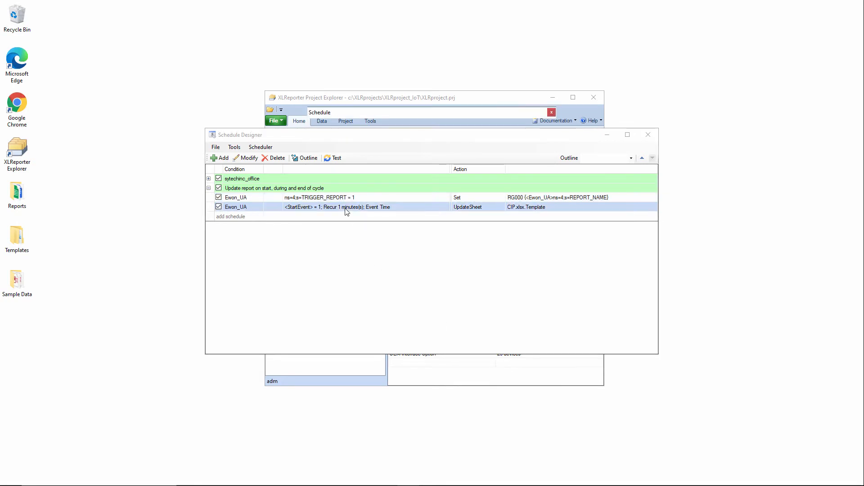
{"action": "left_click", "coordinate": [450, 217]}
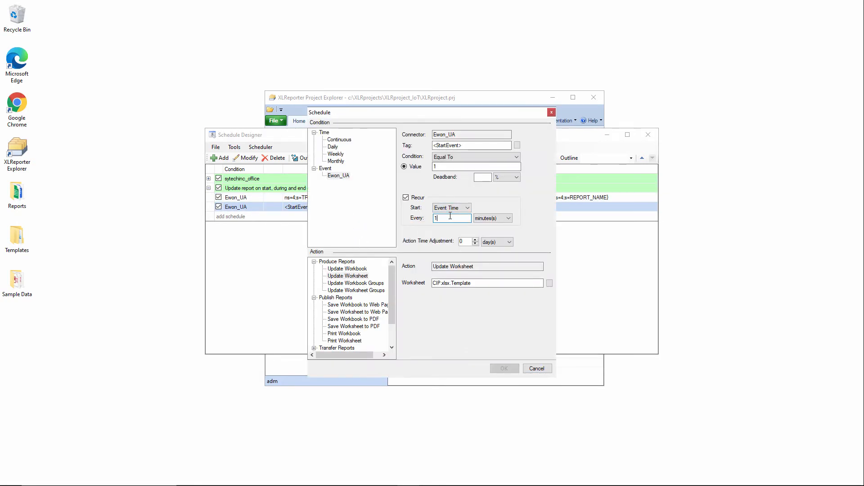
{"action": "type", "text": "0"}
{"action": "left_click", "coordinate": [508, 218]}
{"action": "left_click", "coordinate": [488, 228]}
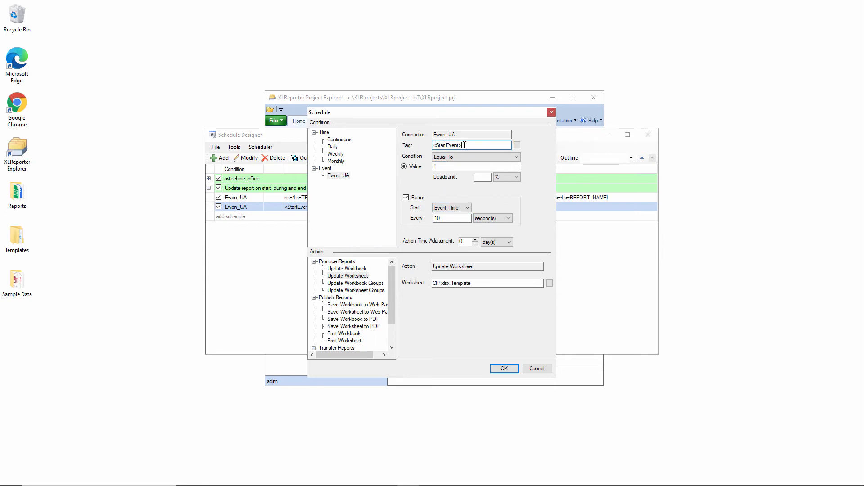
{"action": "left_click_drag", "start_coordinate": [465, 145], "coordinate": [435, 146]}
{"action": "type", "text": "ns=4;s=TRIGGER_REPORT"}
{"action": "left_click", "coordinate": [505, 369]}
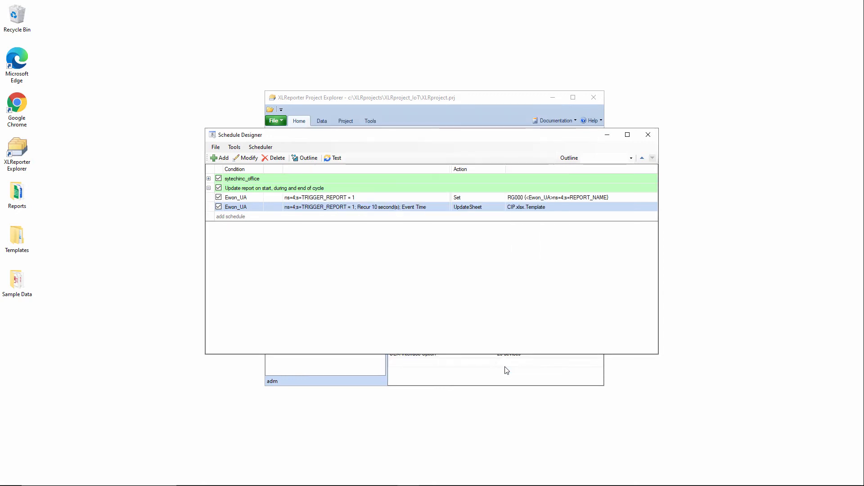
Step: Save the schedule and start the Scheduler, closing the Schedule Designer and moving the Scheduler window clear of the Project Explorer
{"action": "left_click", "coordinate": [216, 147]}
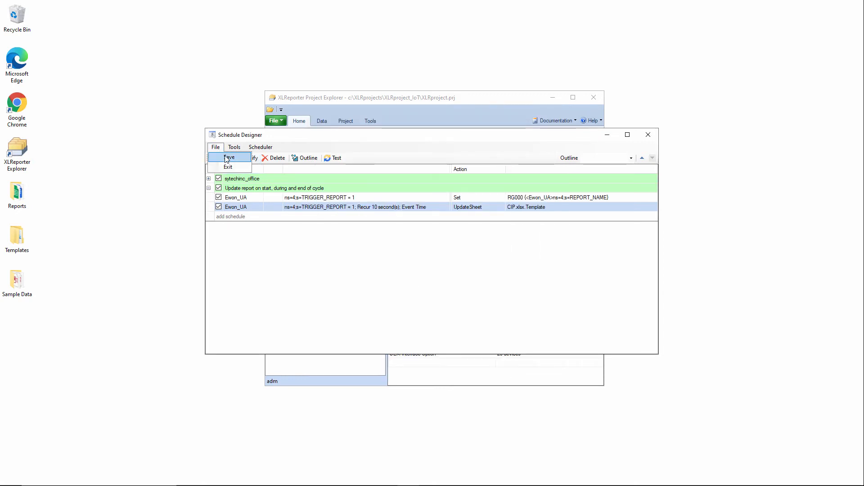
{"action": "left_click", "coordinate": [228, 157]}
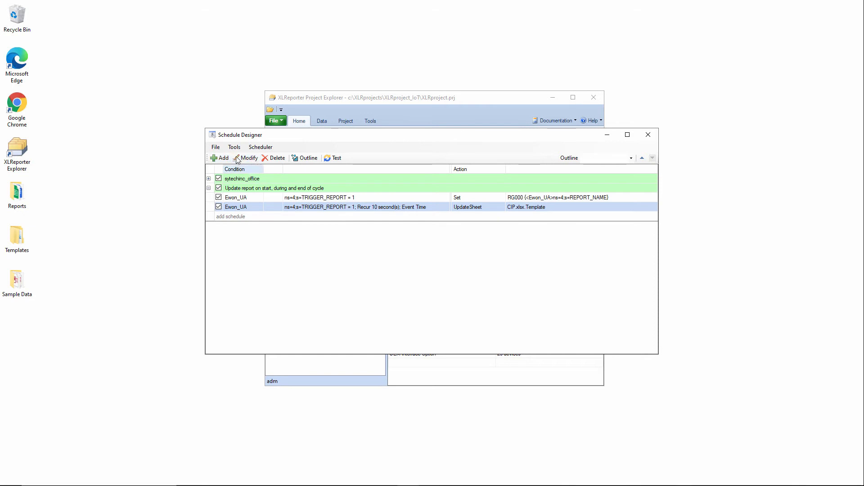
{"action": "left_click", "coordinate": [261, 147]}
{"action": "left_click", "coordinate": [277, 159]}
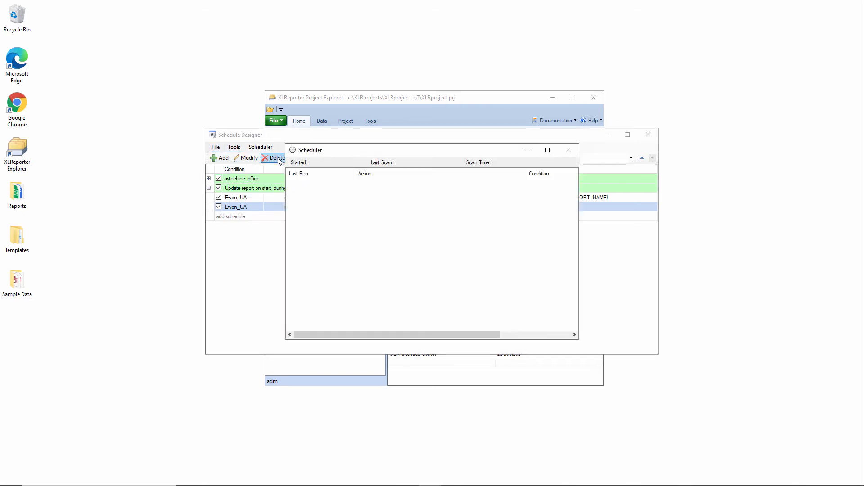
{"action": "left_click", "coordinate": [648, 135]}
{"action": "left_click_drag", "start_coordinate": [442, 154], "coordinate": [720, 20]}
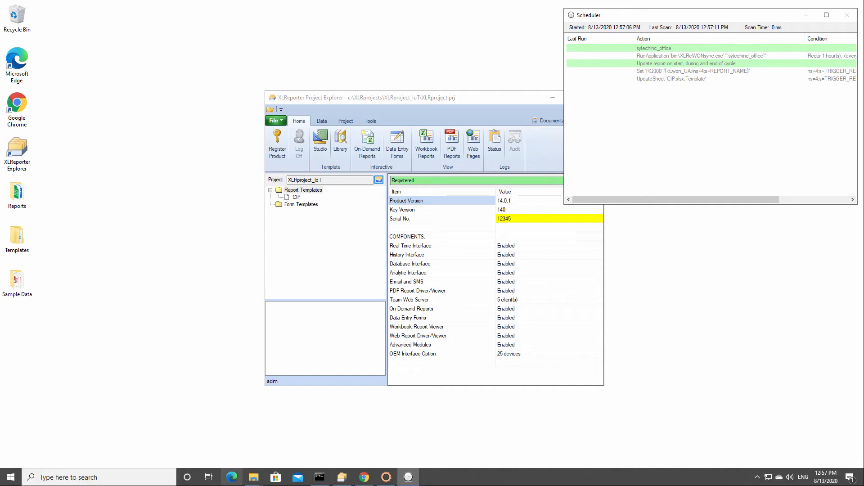
Step: Switch to the eWON tag values page in Chrome and change the REPORT_NAME value to abc123
{"action": "left_click", "coordinate": [364, 477]}
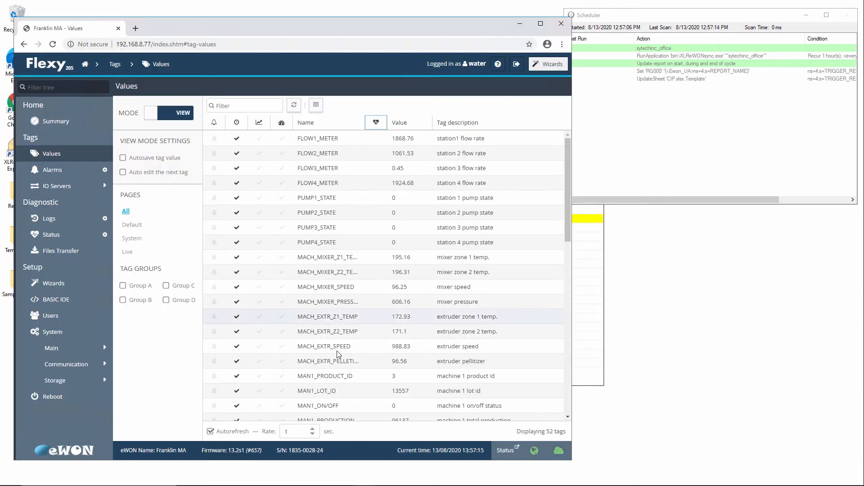
{"action": "scroll", "coordinate": [356, 369], "scroll_direction": "down", "scroll_amount": 3}
{"action": "scroll", "coordinate": [355, 370], "scroll_direction": "down", "scroll_amount": 5}
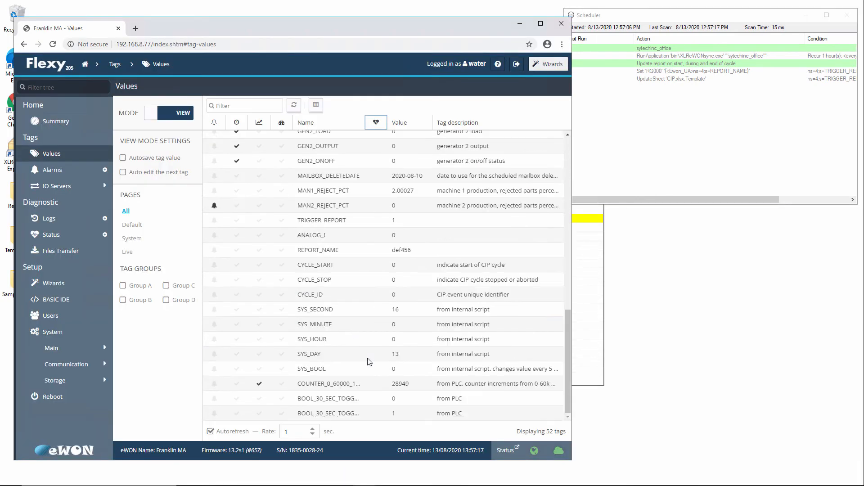
{"action": "left_click", "coordinate": [416, 248]}
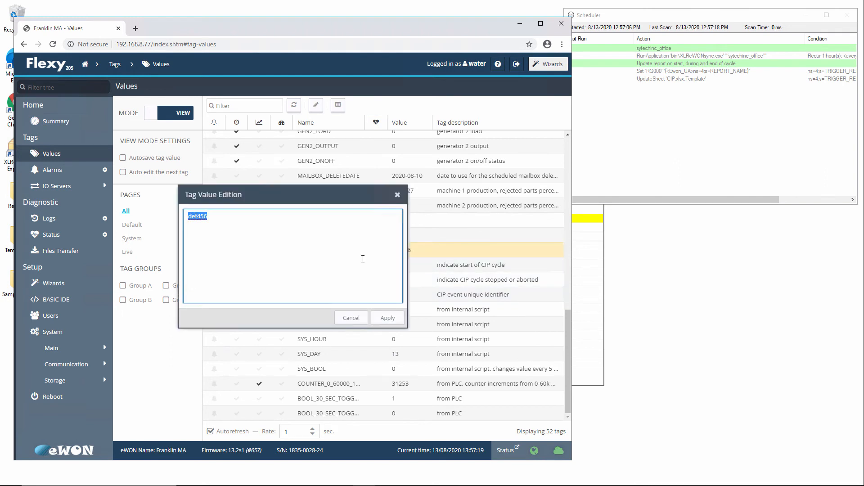
{"action": "type", "text": "abc123"}
{"action": "left_click", "coordinate": [387, 318]}
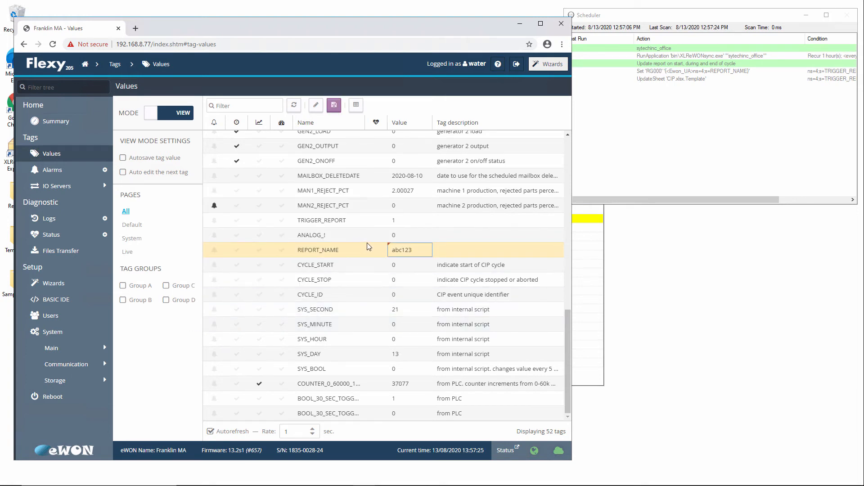
Step: Set TRIGGER_REPORT to 0 and save the tag values, followed by setting it to 1 and saving again
{"action": "left_click", "coordinate": [394, 220]}
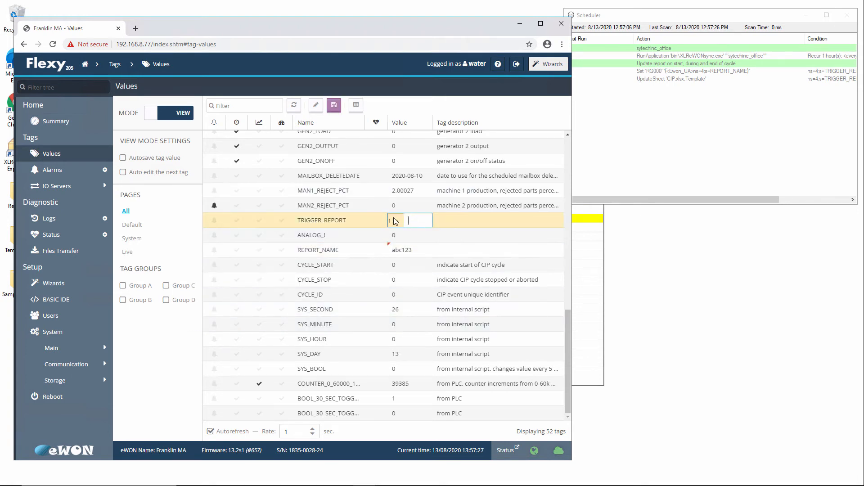
{"action": "left_click", "coordinate": [334, 106]}
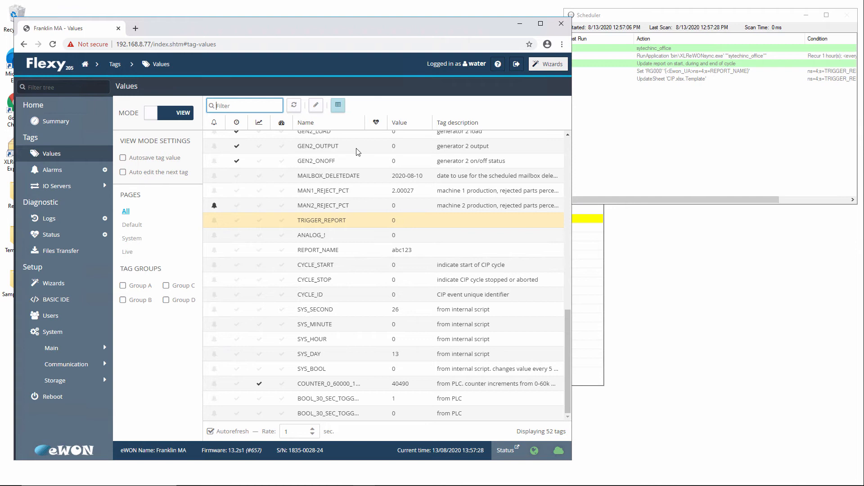
{"action": "left_click", "coordinate": [415, 222]}
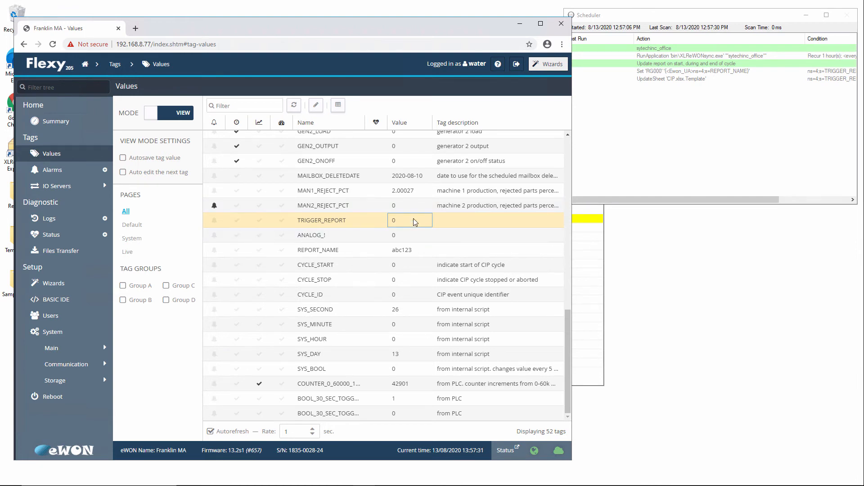
{"action": "double_click", "coordinate": [415, 222]}
{"action": "type", "text": "1"}
{"action": "left_click", "coordinate": [415, 241]}
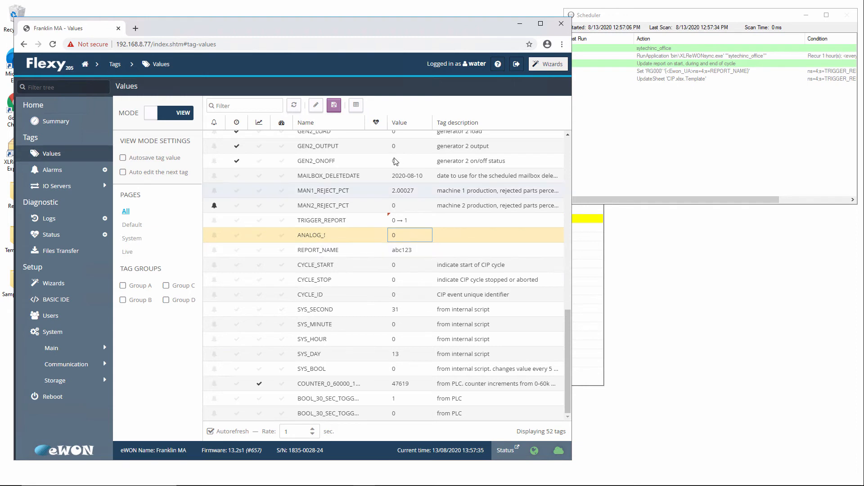
{"action": "left_click", "coordinate": [334, 106]}
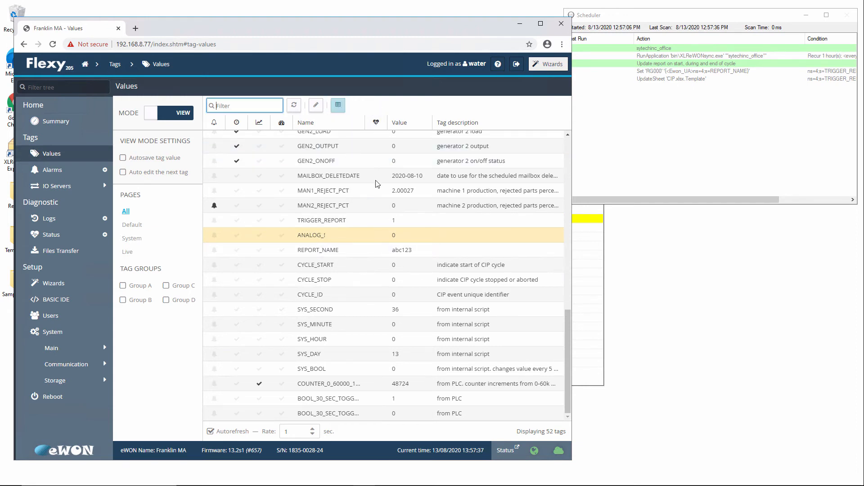
Step: Check in the Scheduler when the RG000 set line and the CIP.xlsx.Template update line last ran
{"action": "left_click", "coordinate": [618, 79]}
{"action": "left_click", "coordinate": [616, 73]}
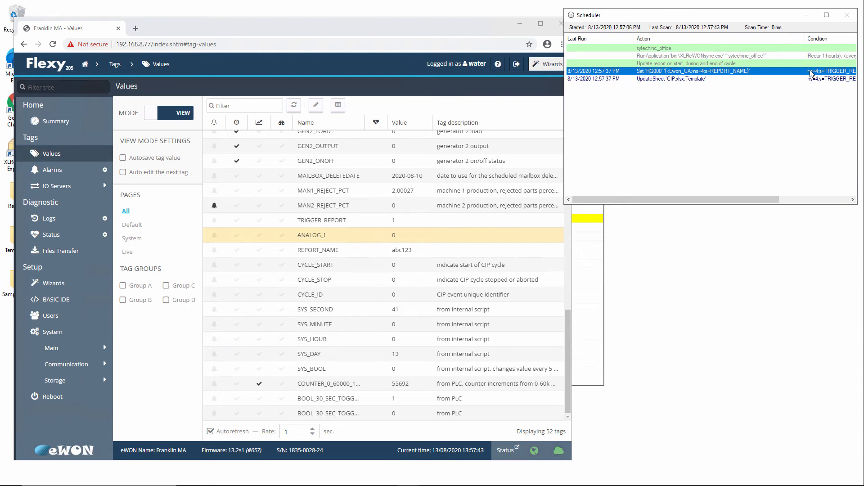
{"action": "left_click", "coordinate": [612, 80]}
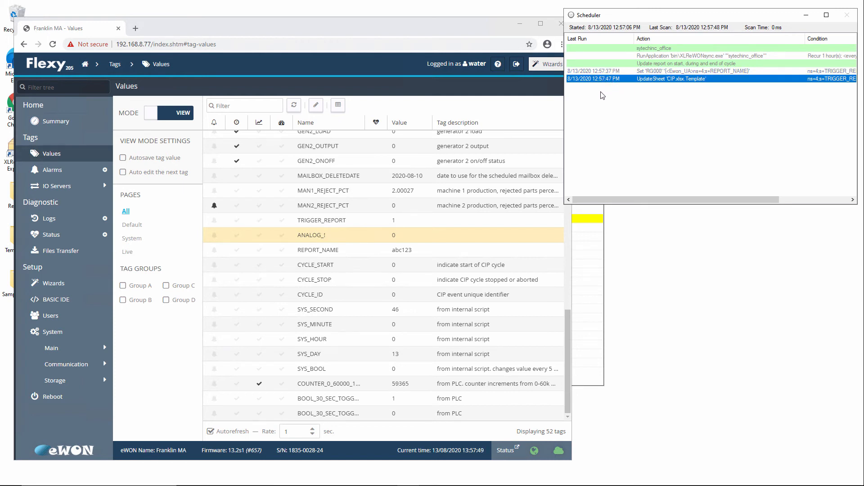
Step: View the CIP workbook report from the XLReporter Project Explorer, refresh it, inspect the FLOW1_METER batch total formula and close the viewer
{"action": "left_click", "coordinate": [520, 25]}
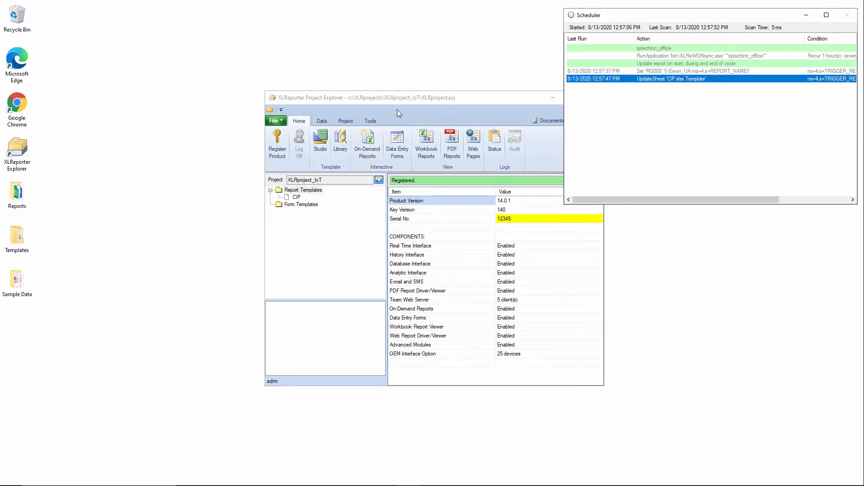
{"action": "left_click", "coordinate": [426, 144]}
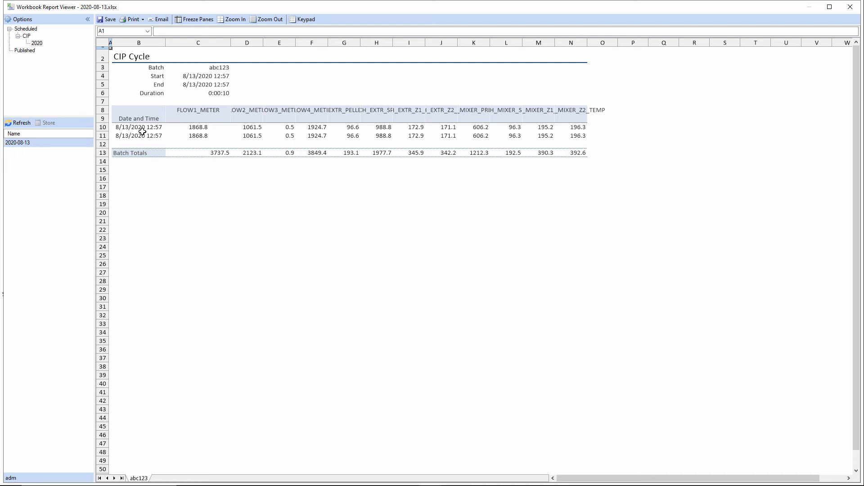
{"action": "left_click", "coordinate": [20, 123]}
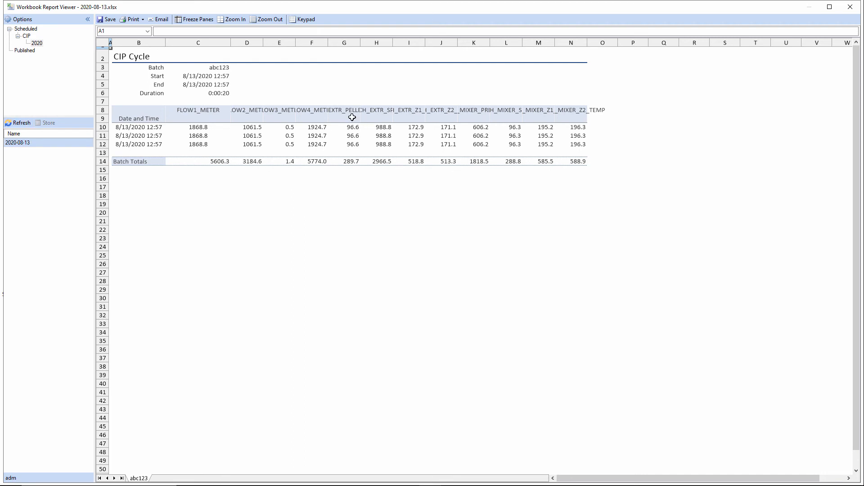
{"action": "left_click", "coordinate": [221, 163]}
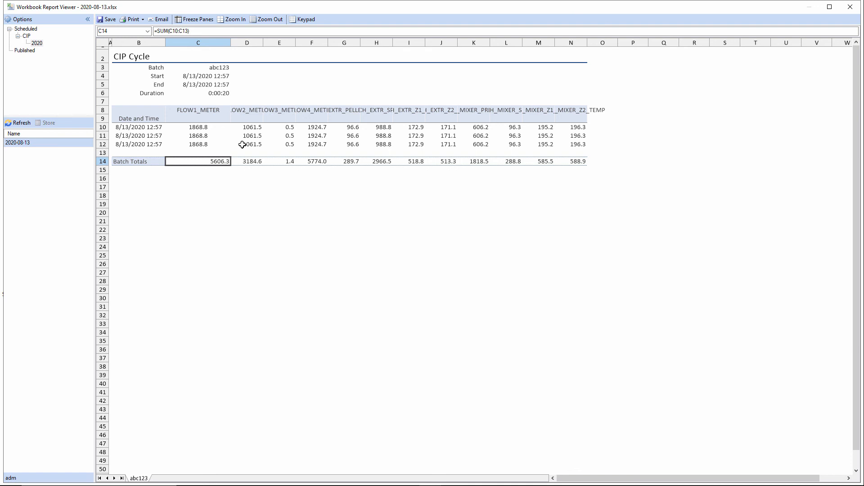
{"action": "left_click", "coordinate": [851, 7]}
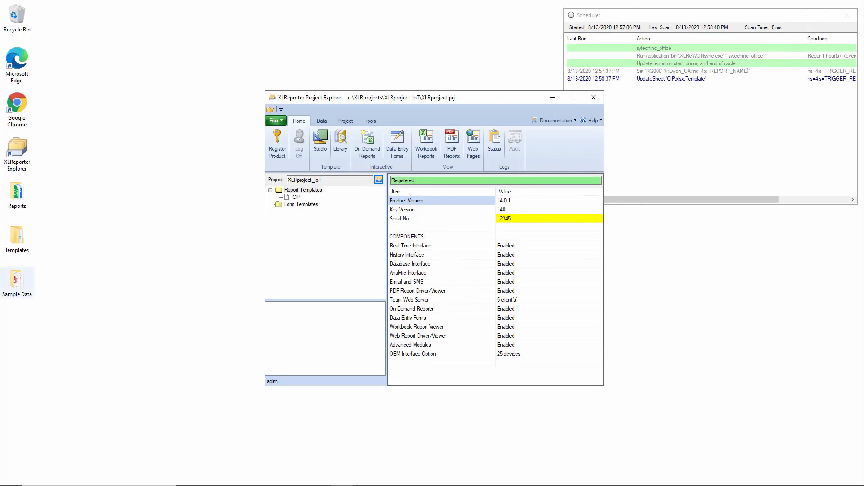